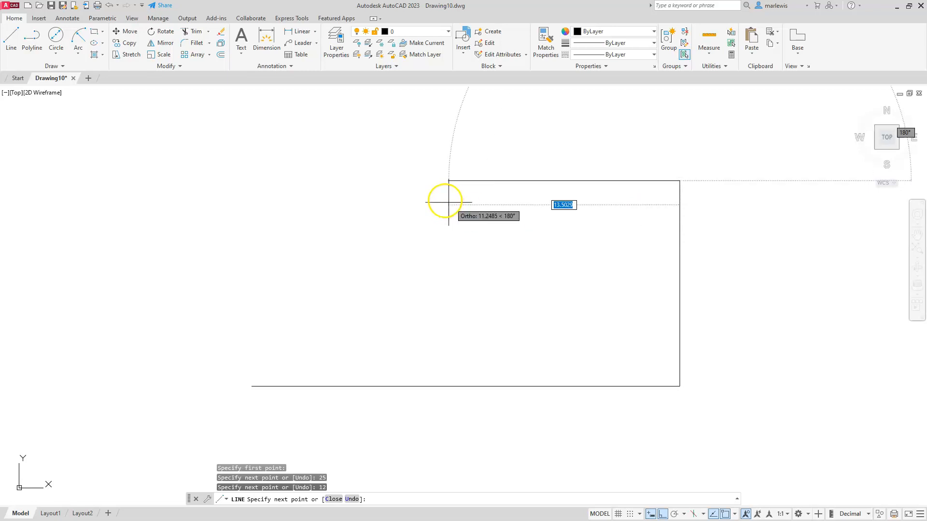
type("12")
key("Return")
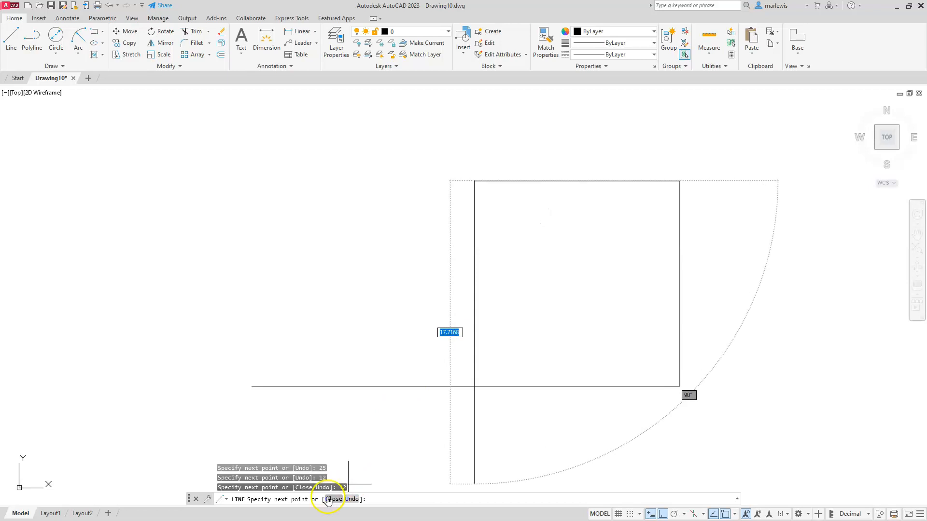
left_click(349, 499)
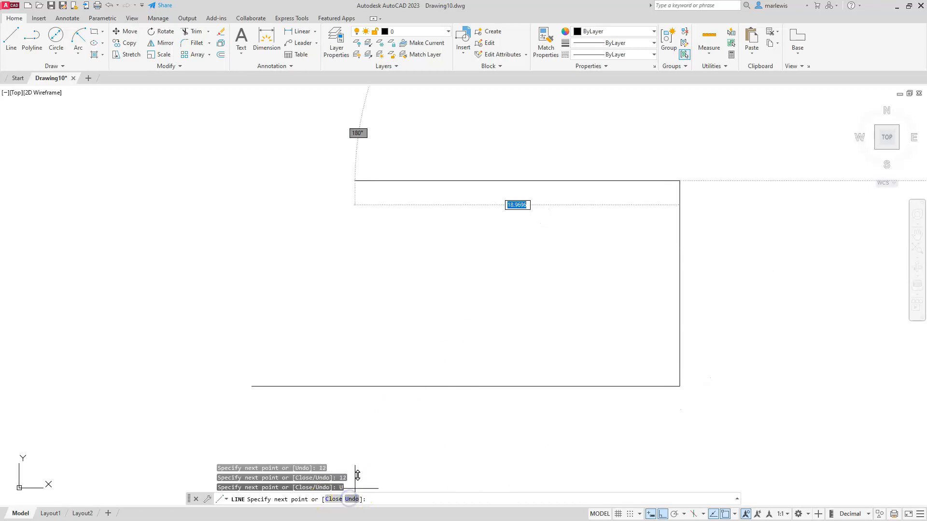
- Draw the rectangle's top edge 25 units long toward the left and close the outline back to its starting point
type("2")
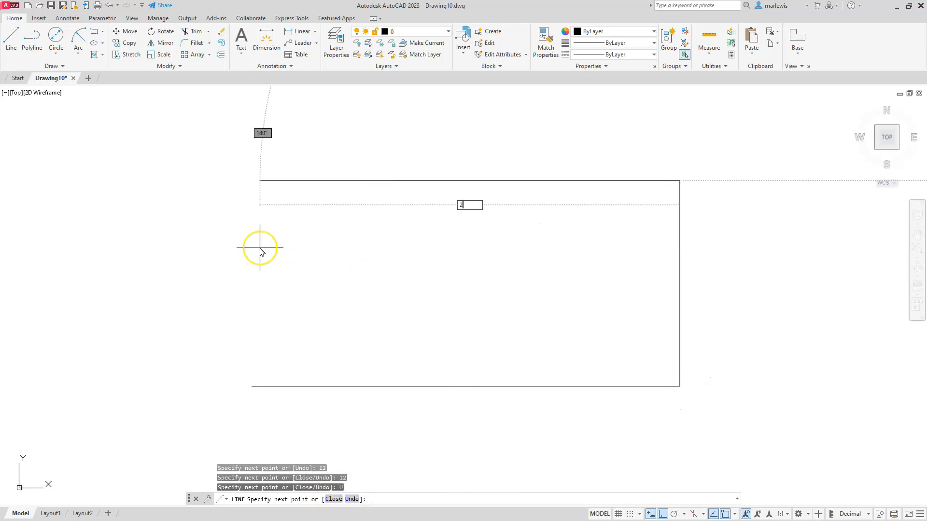
type("5")
key("Return")
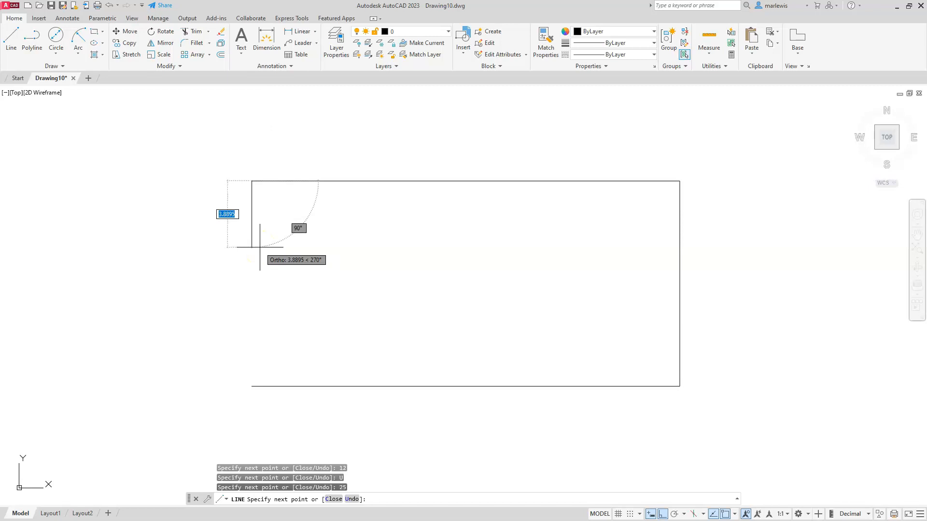
type("c")
key("Return")
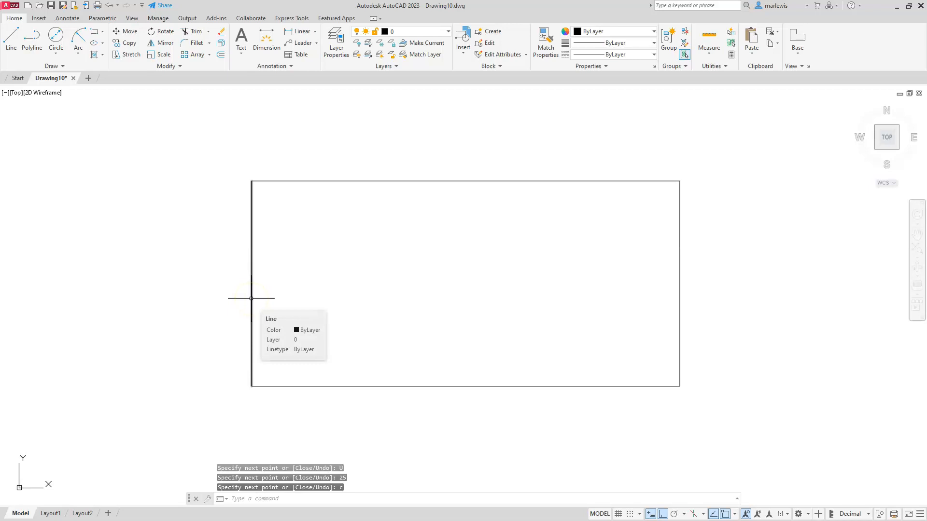
- Draw a circle of diameter 6 centred on the midpoint of the rectangle's left edge
left_click(56, 51)
left_click(67, 71)
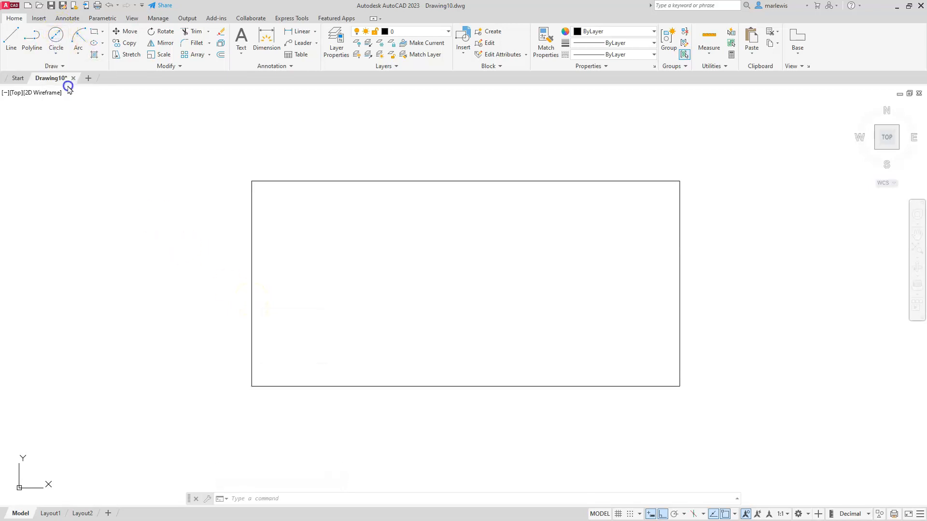
left_click(251, 284)
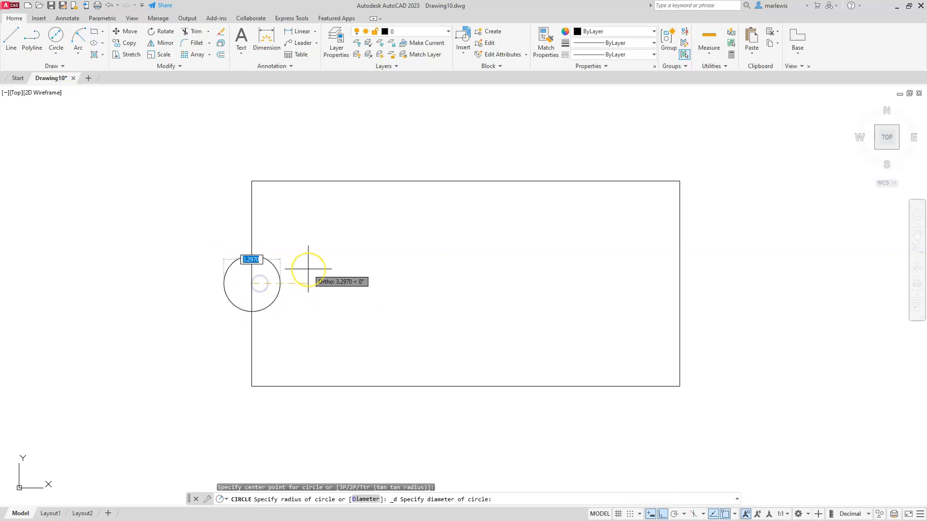
type("6")
key("Return")
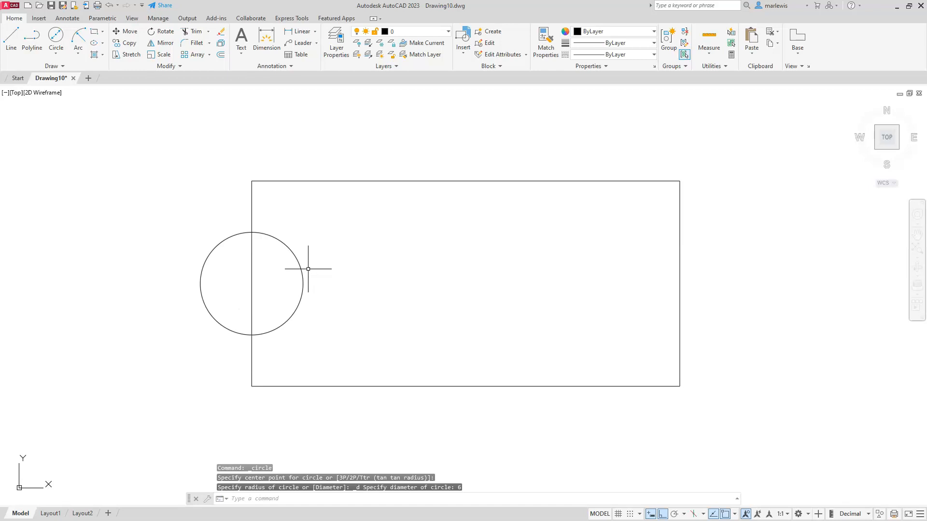
- Draw a circle of radius 3 centred on the midpoint of the rectangle's right edge
key("Return")
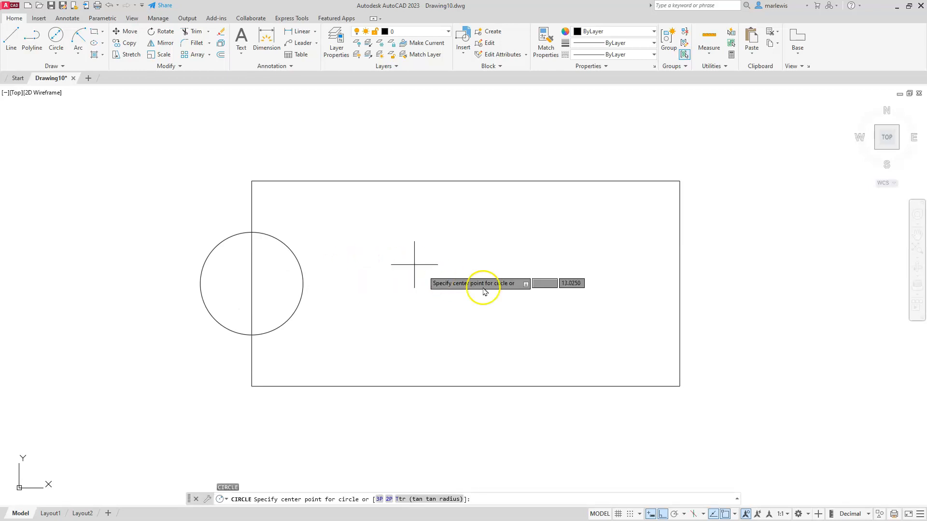
left_click(679, 284)
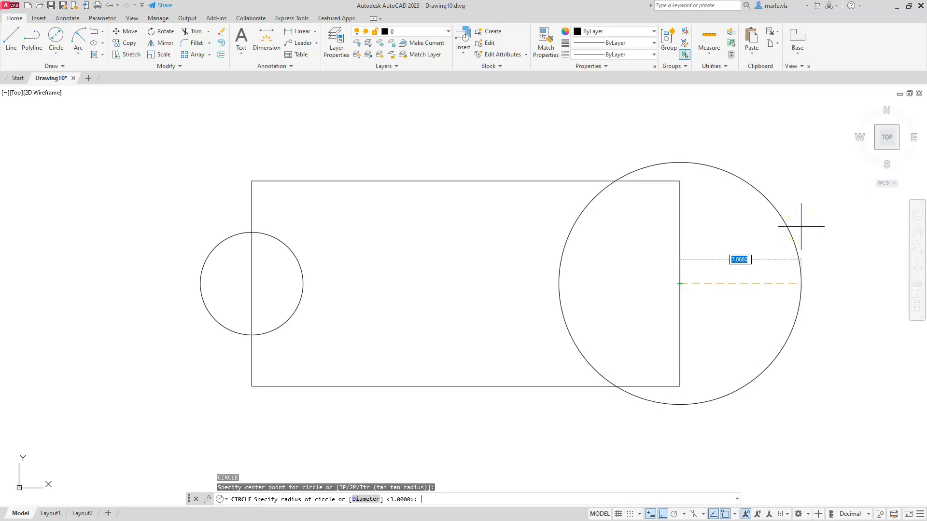
key("Return")
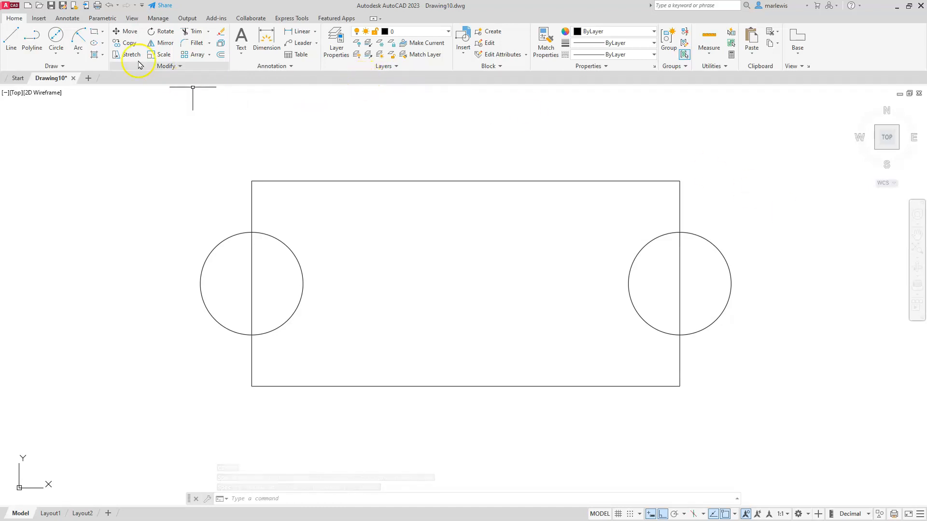
- Draw a circle of diameter 6 at the rectangle's centre, aligned with the midpoints of its bottom and right edges
left_click(56, 53)
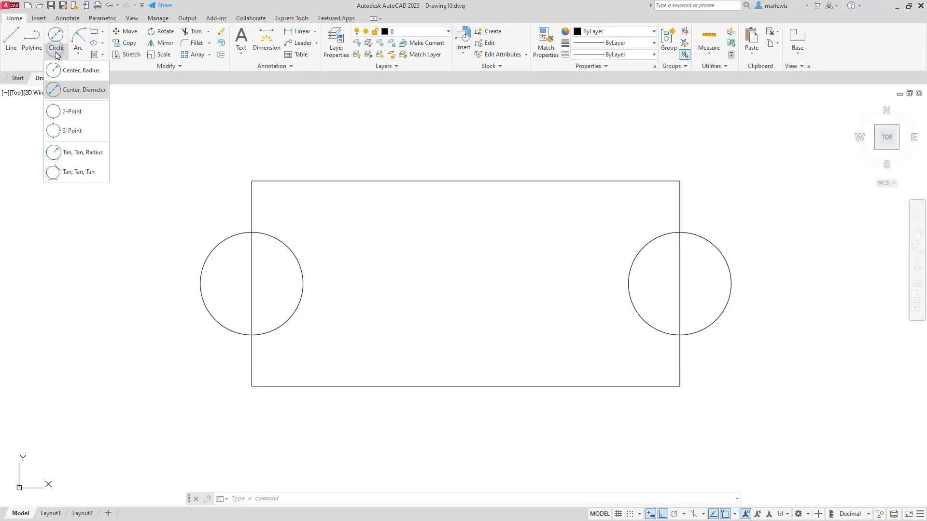
left_click(71, 92)
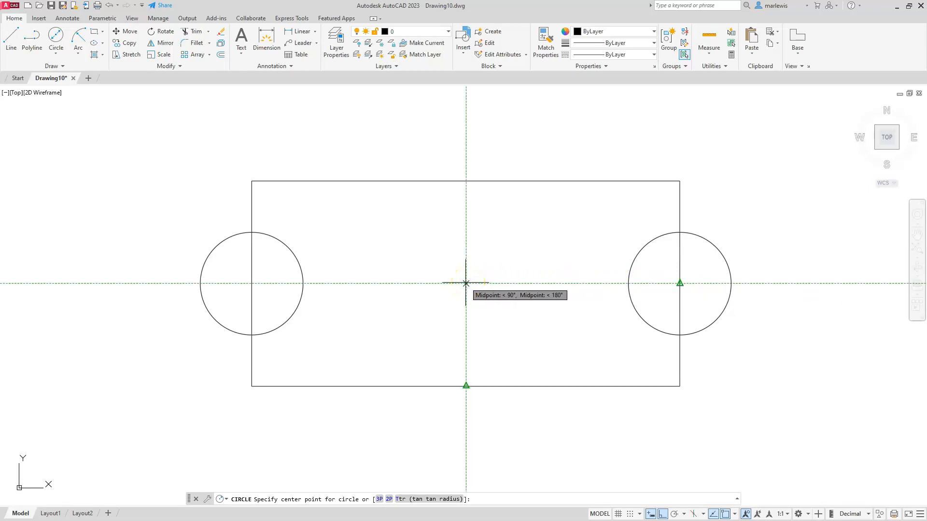
left_click(466, 284)
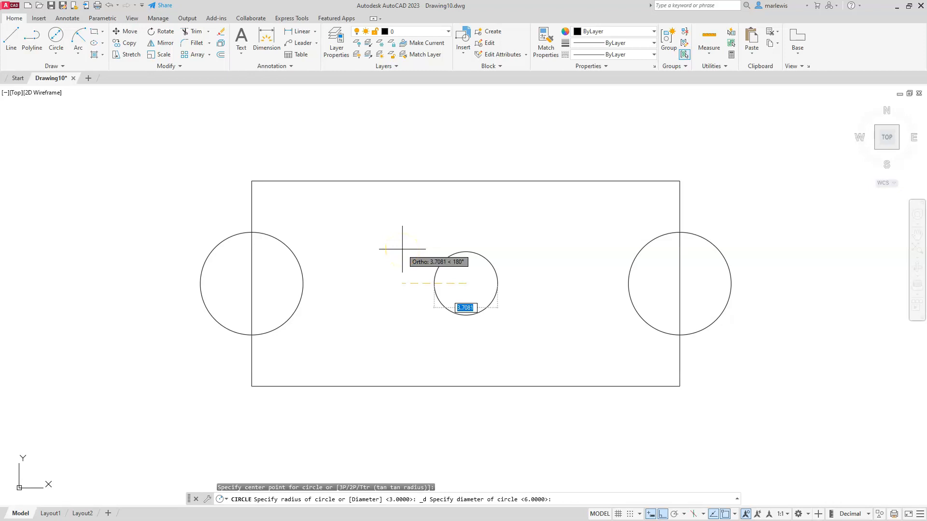
key("Return")
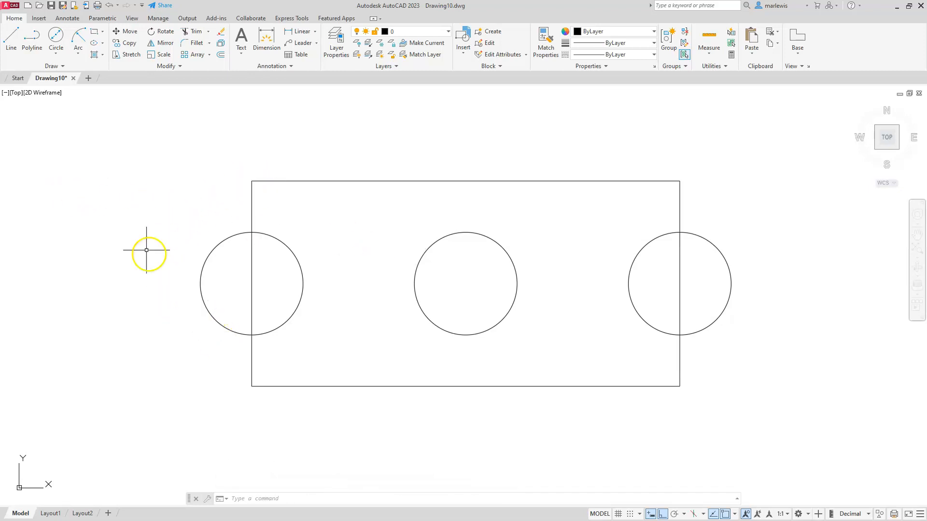
- Draw a Center, Start, End arc about the left edge's midpoint, from the rectangle's upper-left corner to its lower-left corner
left_click(58, 54)
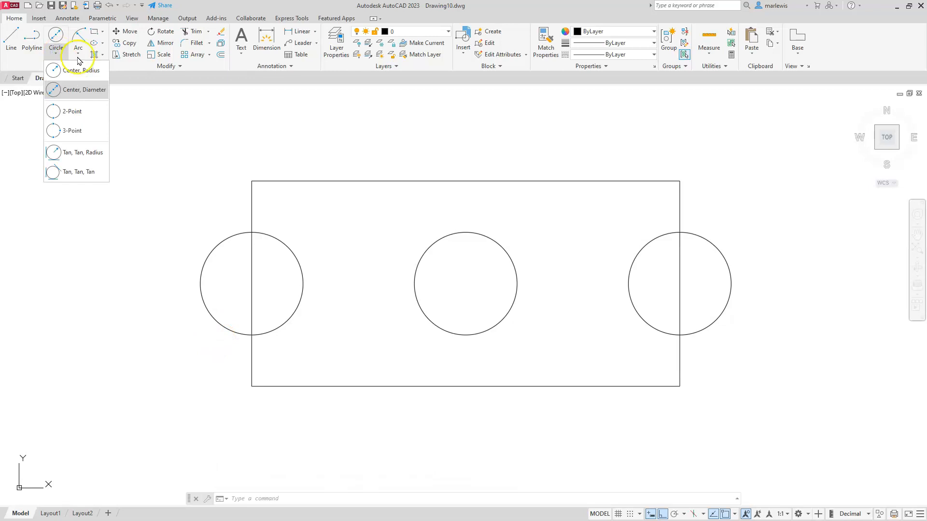
left_click(78, 54)
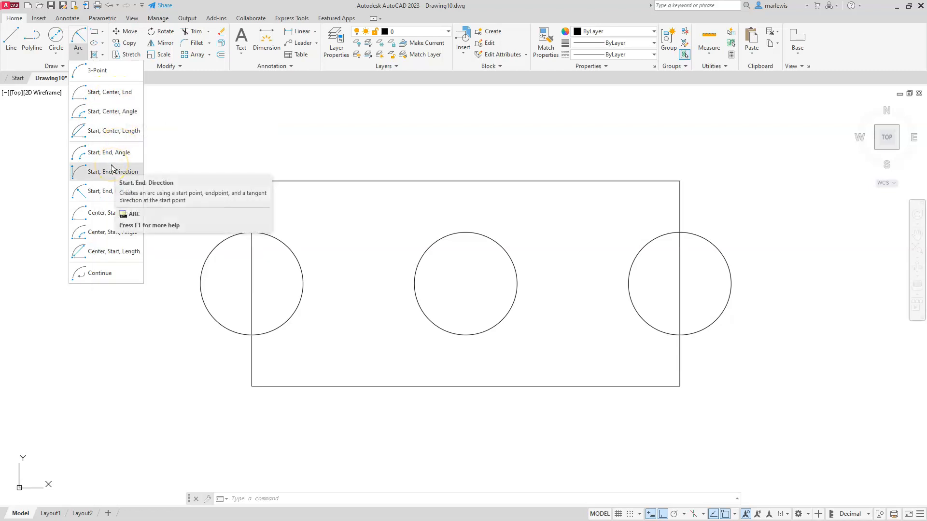
left_click(99, 215)
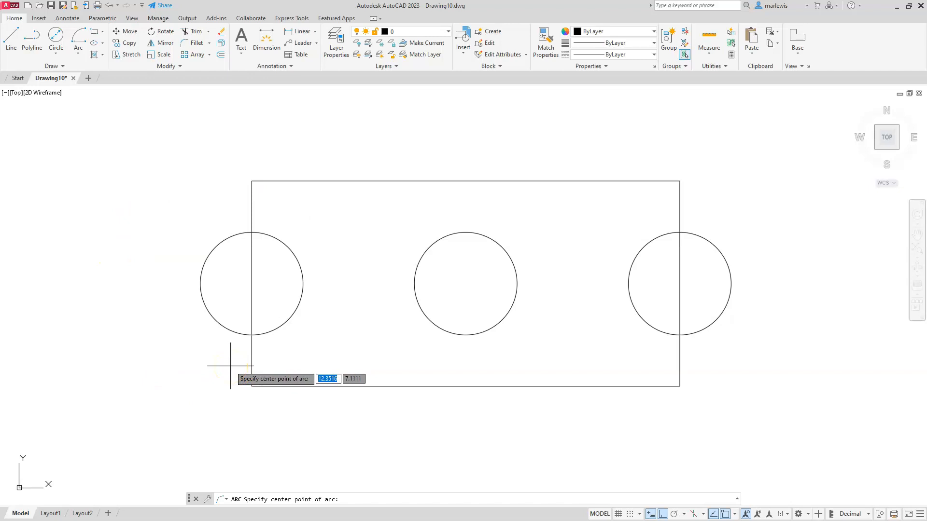
left_click(251, 283)
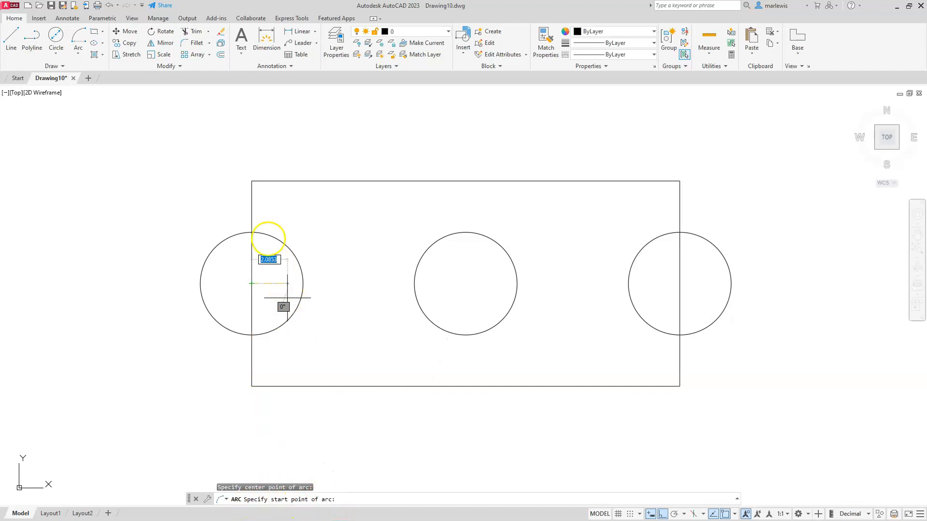
left_click(252, 181)
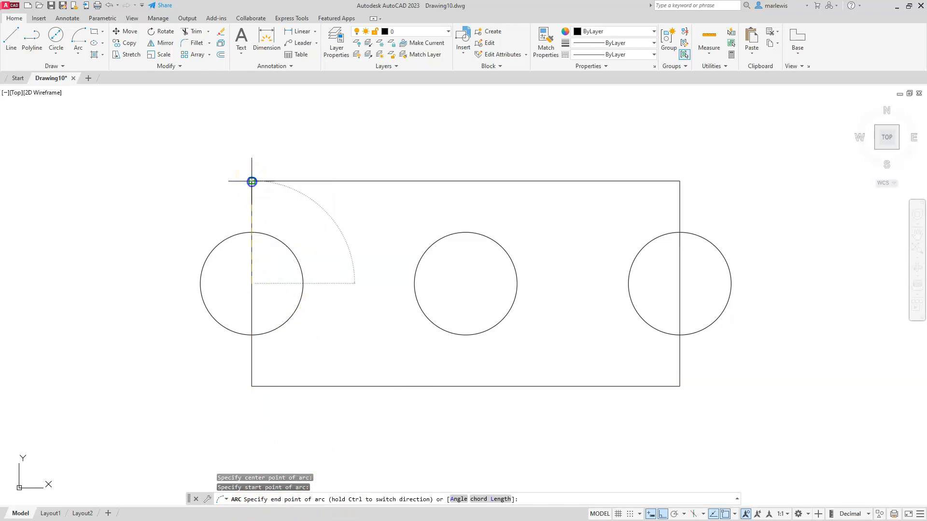
left_click(251, 386)
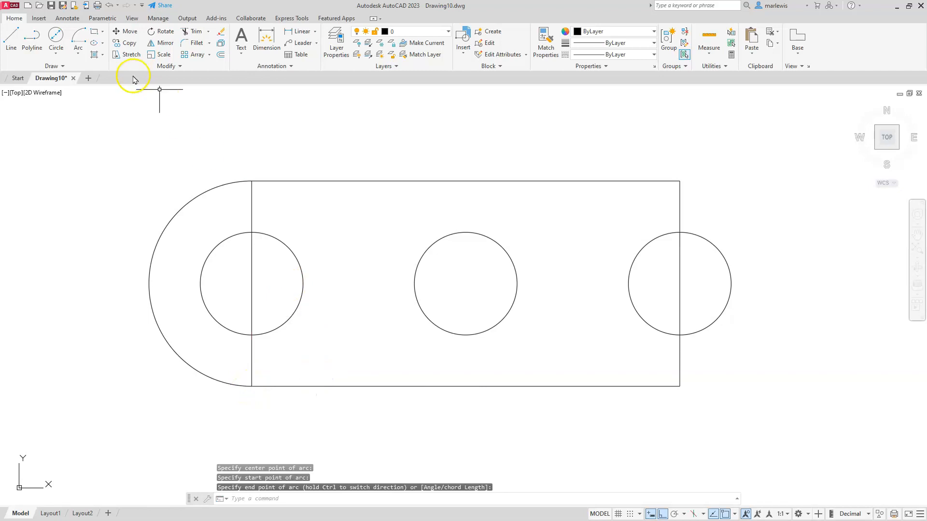
- Draw a Start, Center, End arc from the rectangle's lower-right corner to its upper-right corner, centred on the right edge's midpoint
left_click(79, 55)
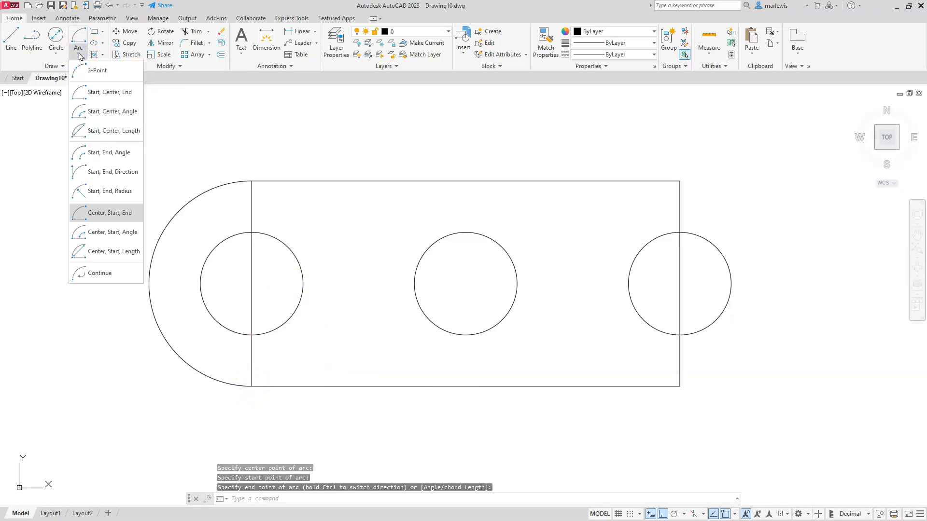
left_click(111, 92)
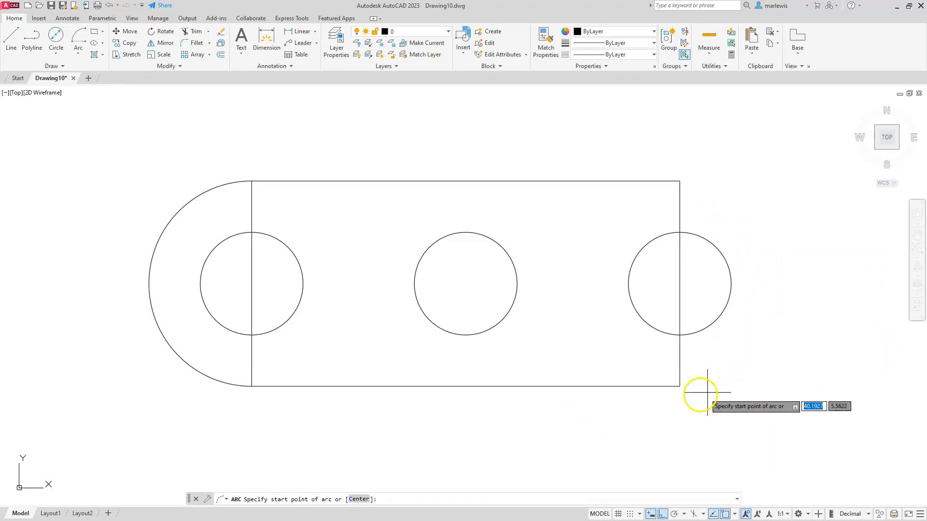
left_click(679, 387)
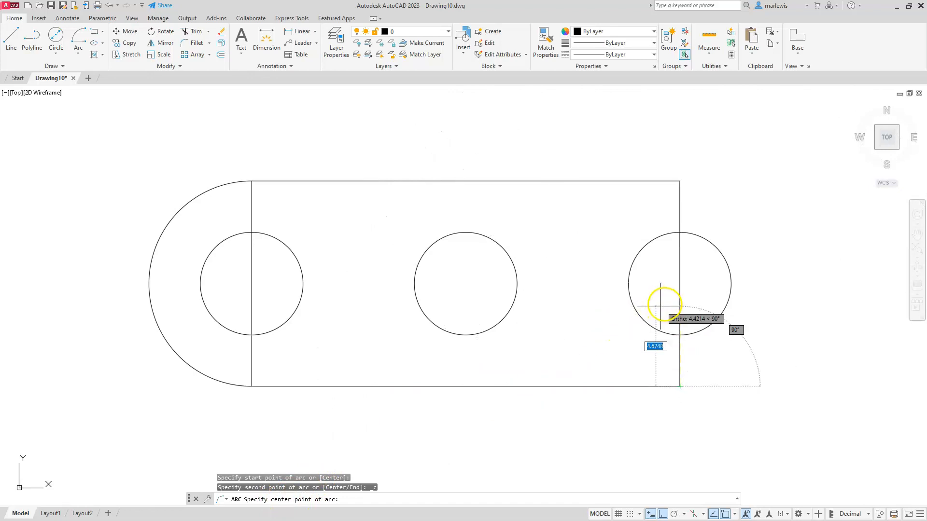
left_click(679, 284)
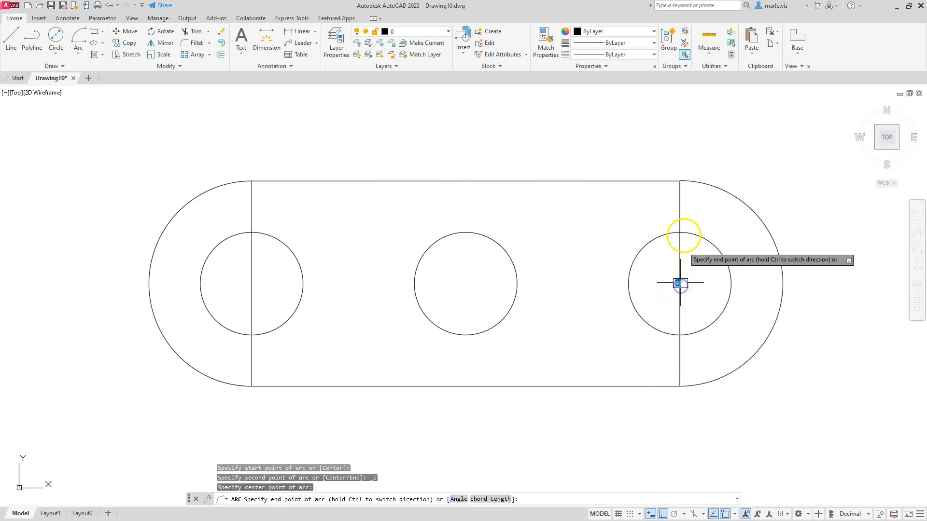
left_click(679, 182)
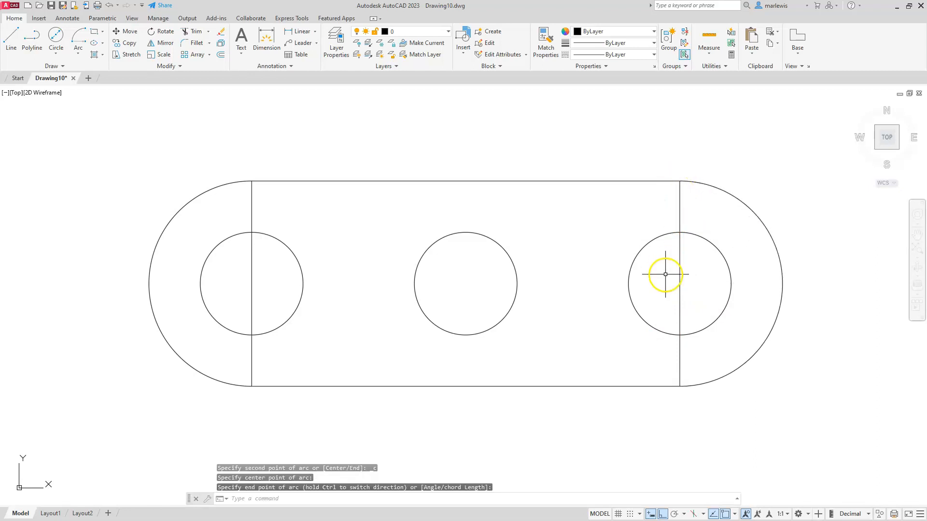
- Erase the rectangle's two vertical edges that run through the outer circles
left_click(221, 32)
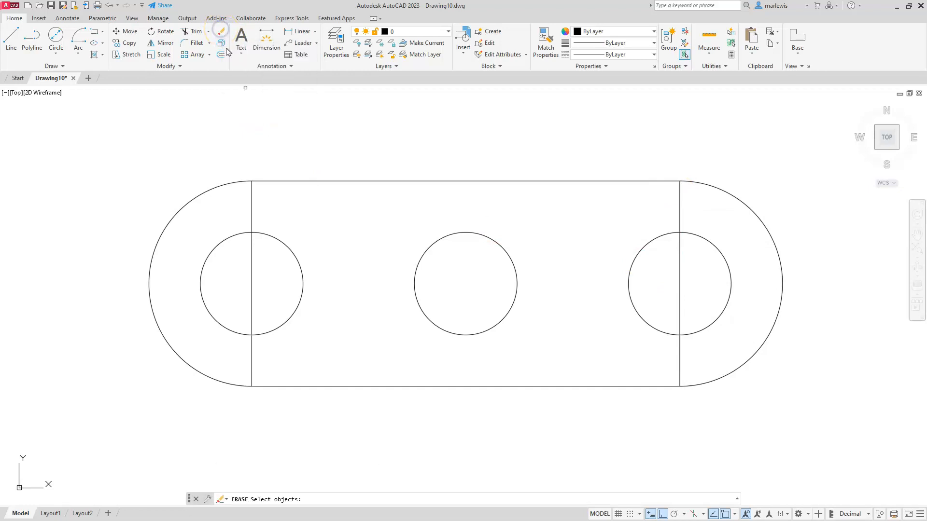
left_click(252, 279)
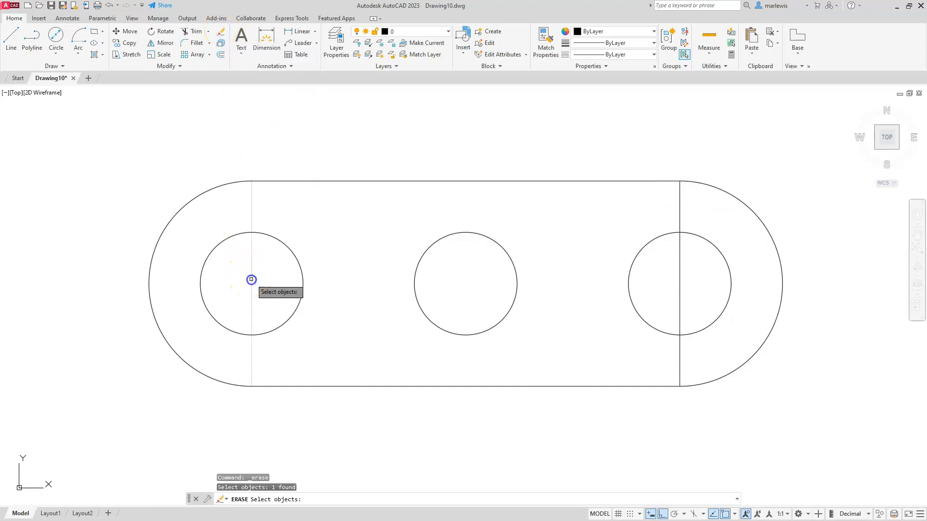
left_click(681, 297)
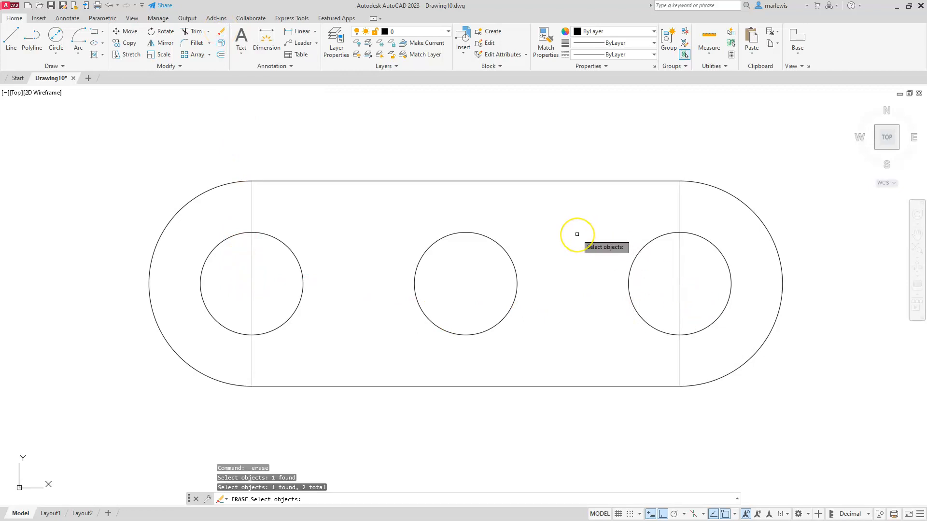
key("Return")
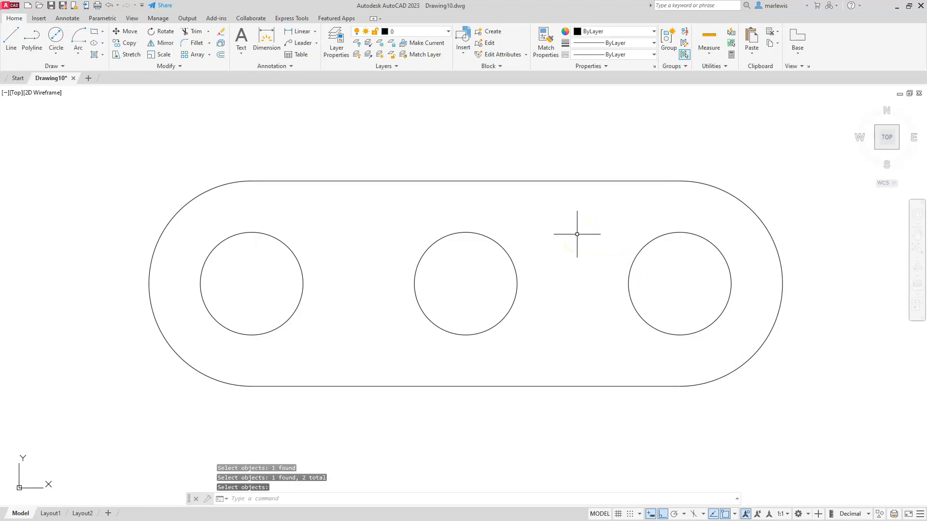